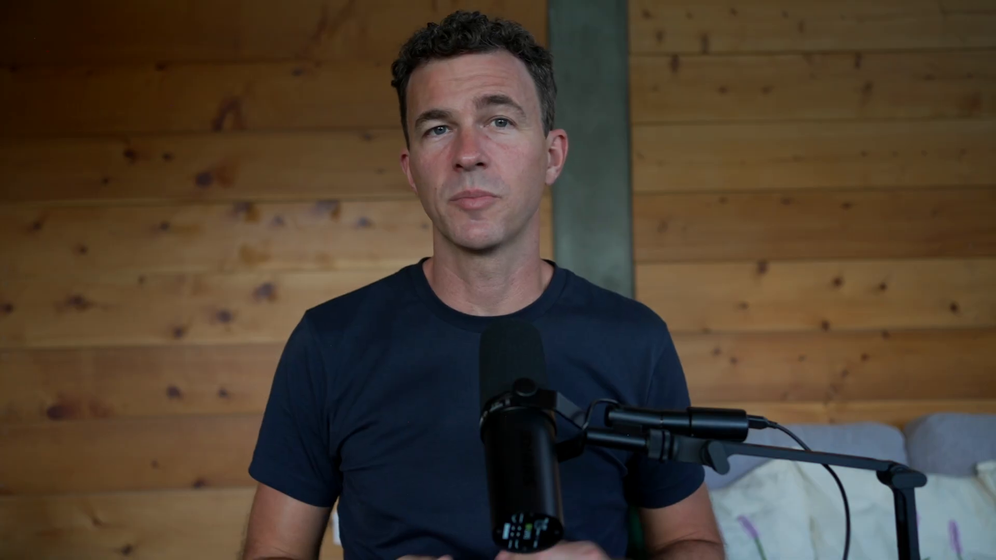
Step: Generate the coaching site from the prepared Aria prompt and paste a follow-up request into the assistant's chat
{"action": "type", "text": "@"}
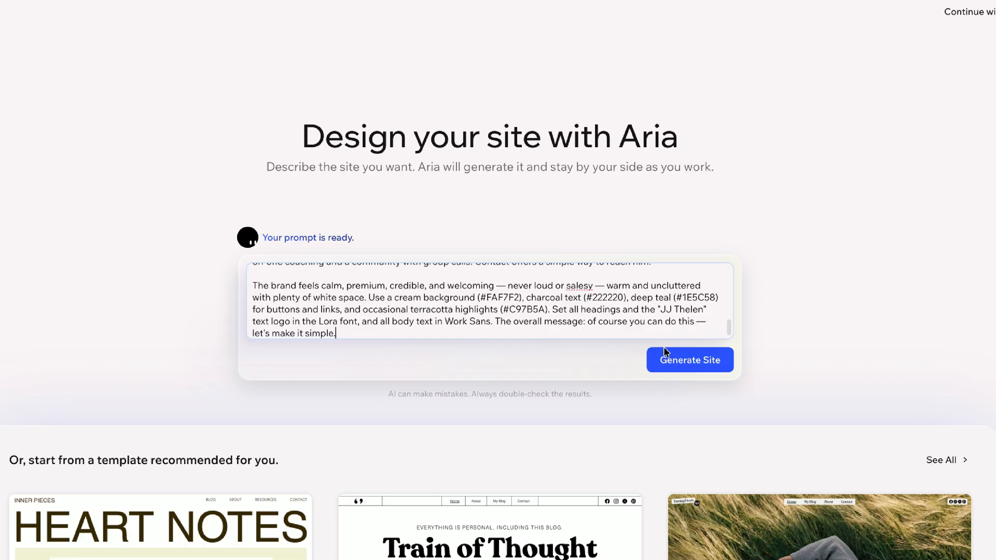
{"action": "left_click", "coordinate": [690, 362]}
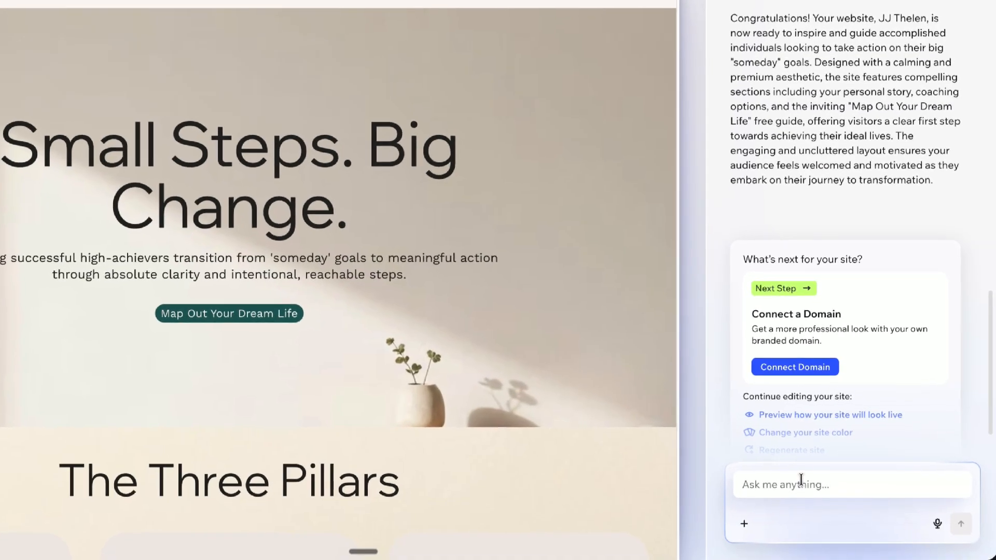
{"action": "left_click", "coordinate": [800, 479]}
{"action": "key", "text": "ctrl+v"}
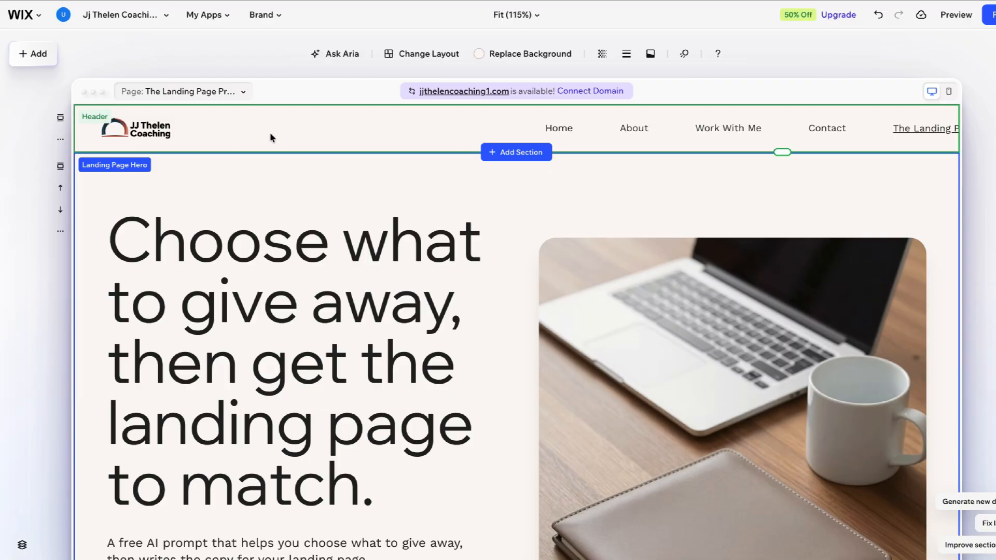
Step: Remove the header from the landing page and set the main headline's font size to 50
{"action": "left_click", "coordinate": [271, 136]}
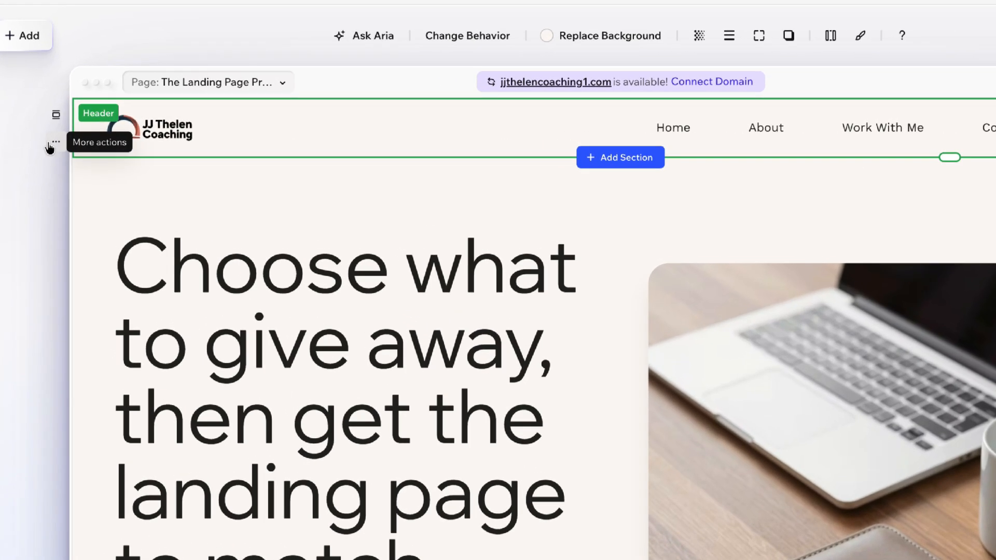
{"action": "left_click", "coordinate": [50, 146]}
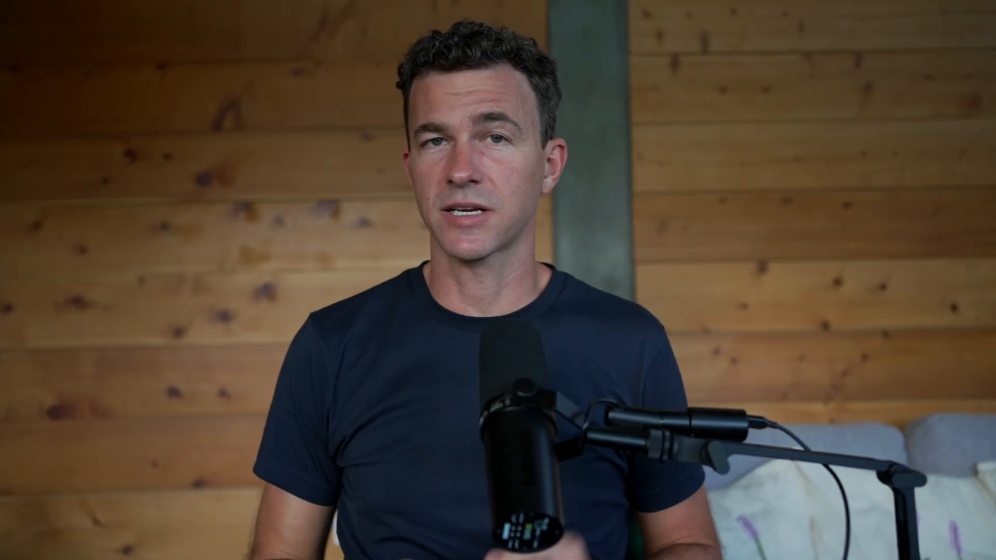
{"action": "left_click", "coordinate": [489, 46]}
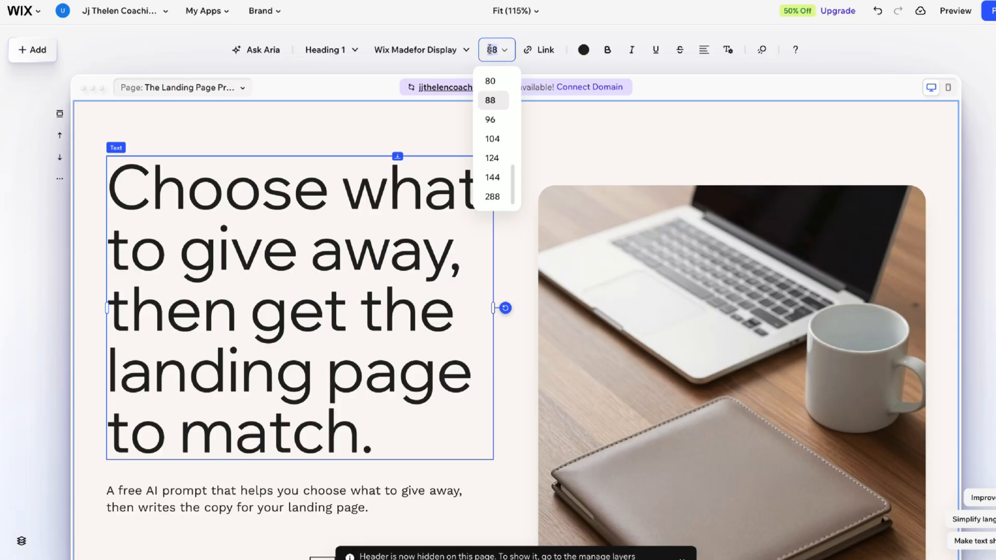
{"action": "scroll", "coordinate": [499, 111], "scroll_direction": "up", "scroll_amount": 2}
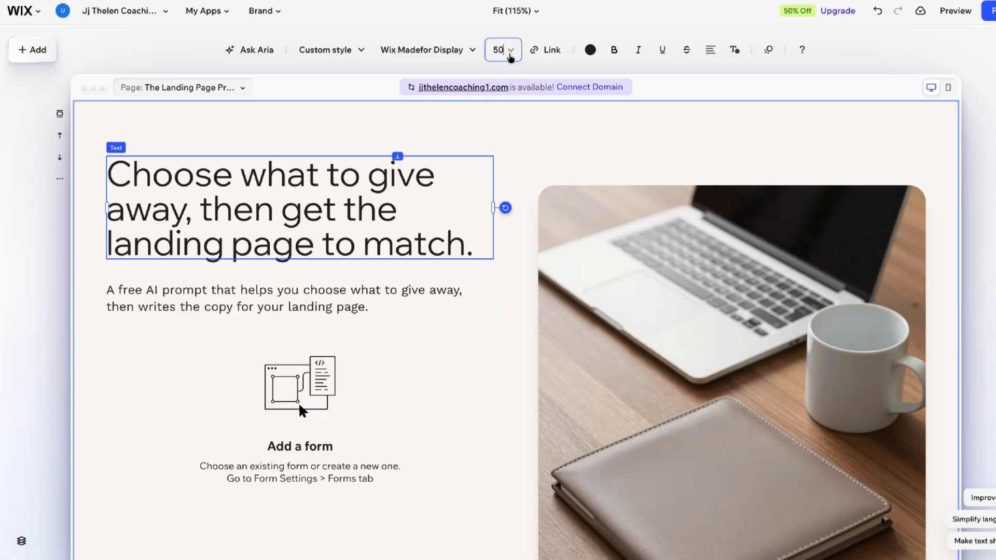
Step: Replace the laptop-and-mug image with the landing page prompt.png and narrow it from its left edge
{"action": "left_click", "coordinate": [674, 259]}
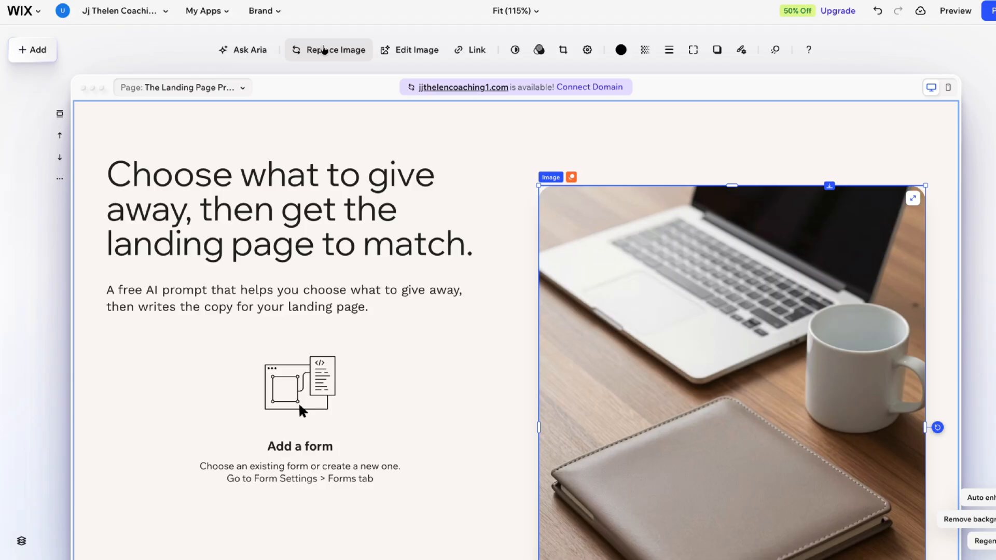
{"action": "left_click", "coordinate": [323, 49]}
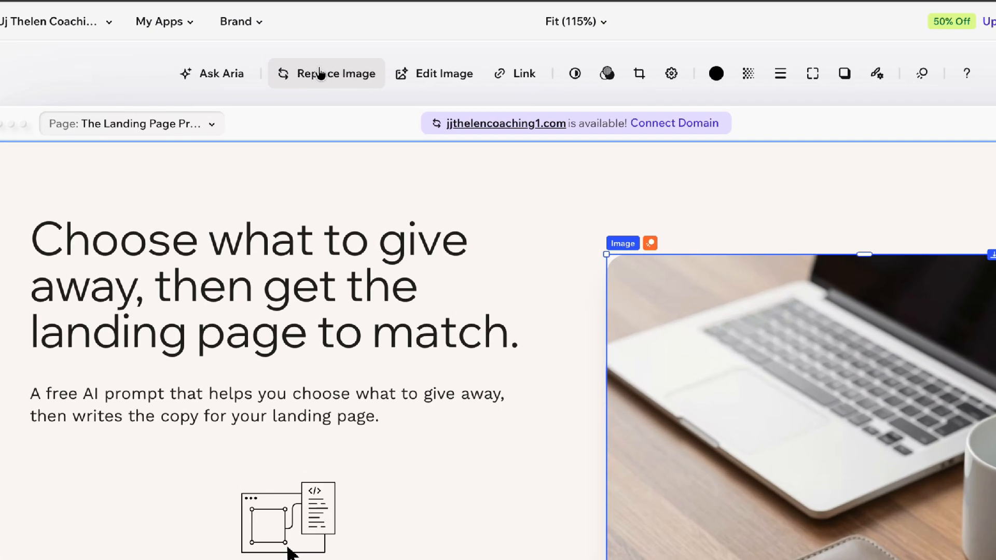
{"action": "left_click", "coordinate": [326, 52]}
{"action": "left_click", "coordinate": [91, 96]}
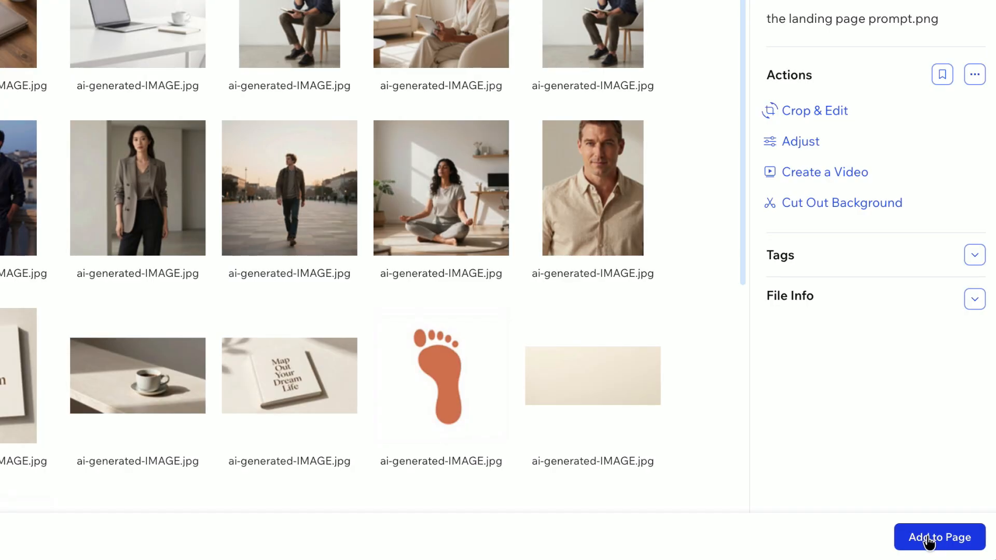
{"action": "left_click", "coordinate": [927, 542]}
{"action": "left_click_drag", "start_coordinate": [537, 427], "coordinate": [590, 429]}
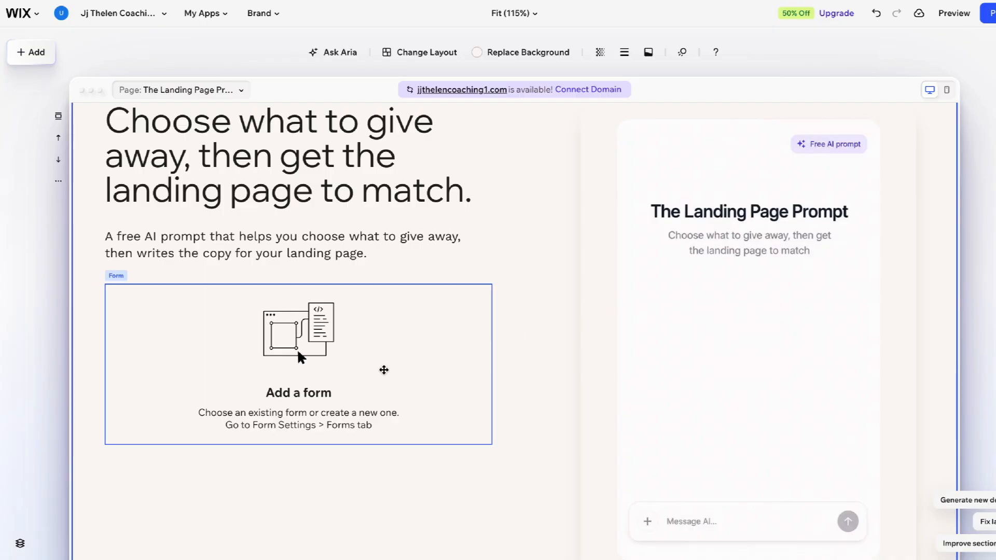
Step: Build a form in the empty form placeholder below the headline, with First name and Email fields
{"action": "left_click", "coordinate": [305, 376]}
{"action": "left_click", "coordinate": [299, 353]}
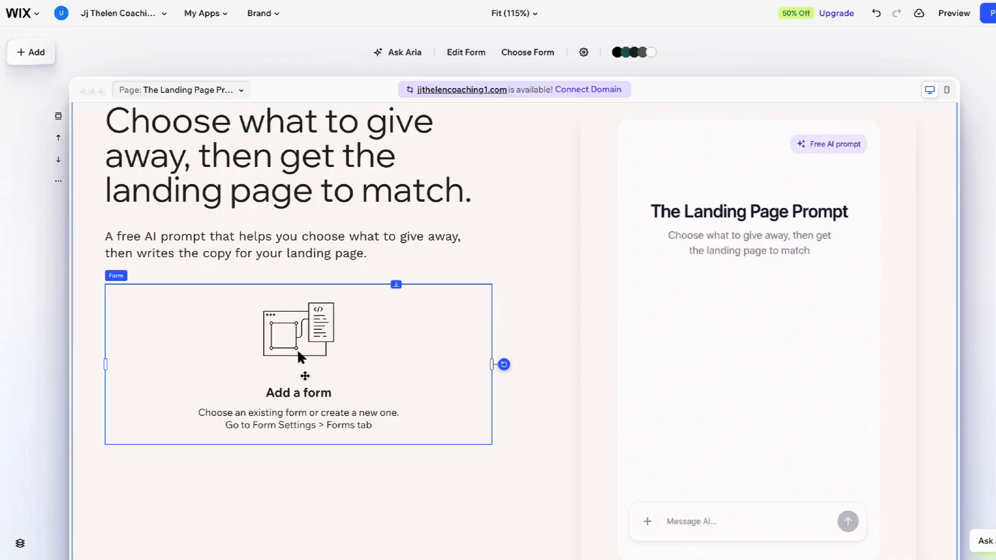
{"action": "left_click", "coordinate": [150, 185]}
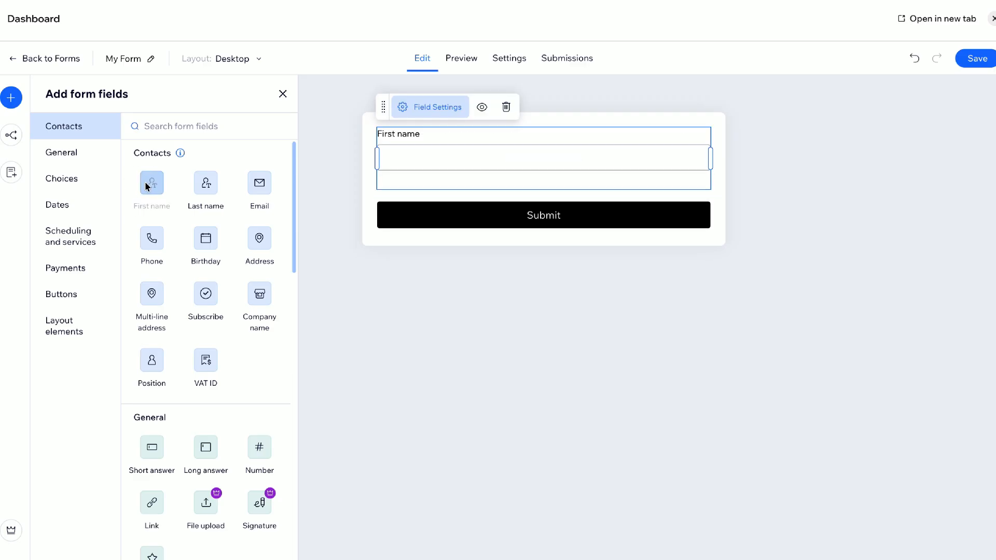
{"action": "left_click", "coordinate": [258, 183]}
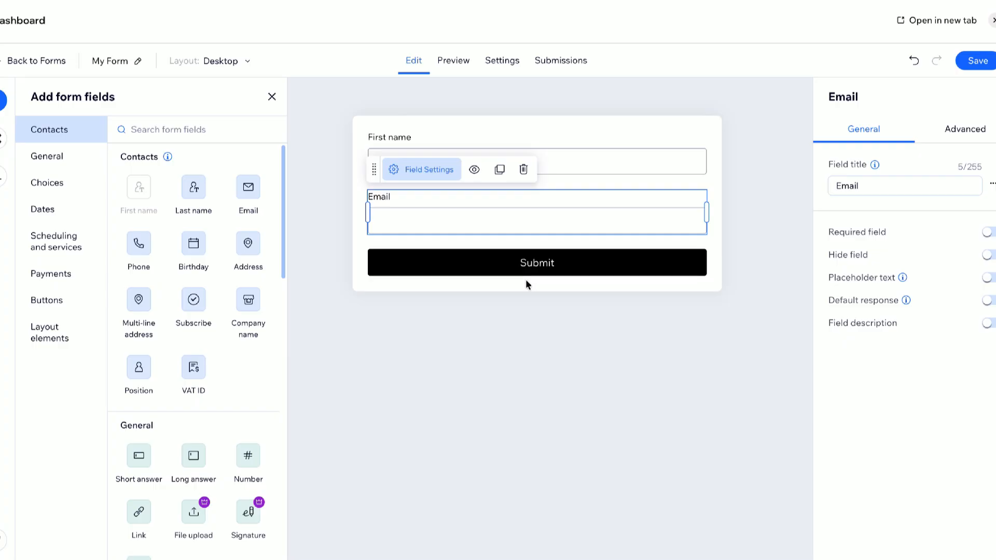
Step: Set the submit button text to Get the Prompt and name the form Lead Magnet & Landing Page Prompt
{"action": "left_click", "coordinate": [538, 265]}
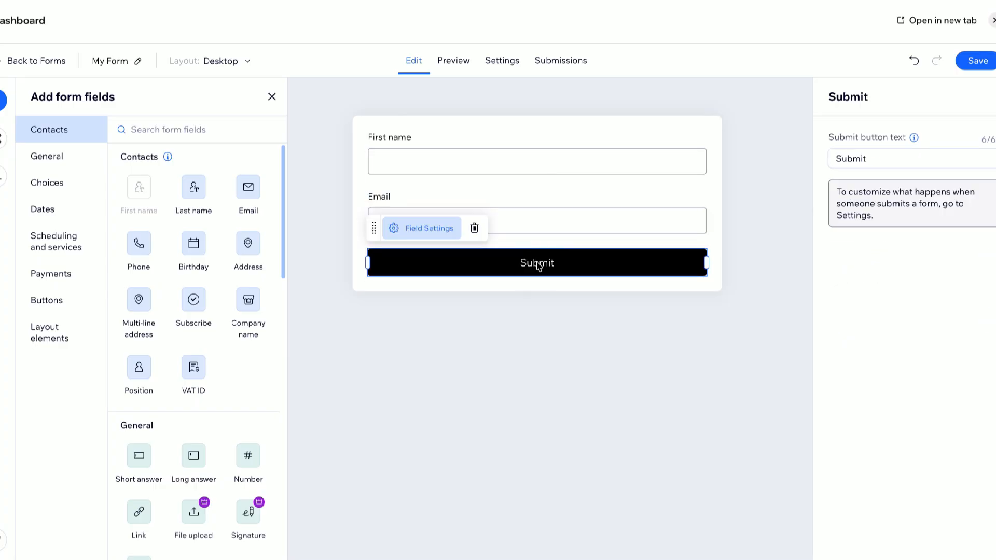
{"action": "type", "text": "Get the Prompt"}
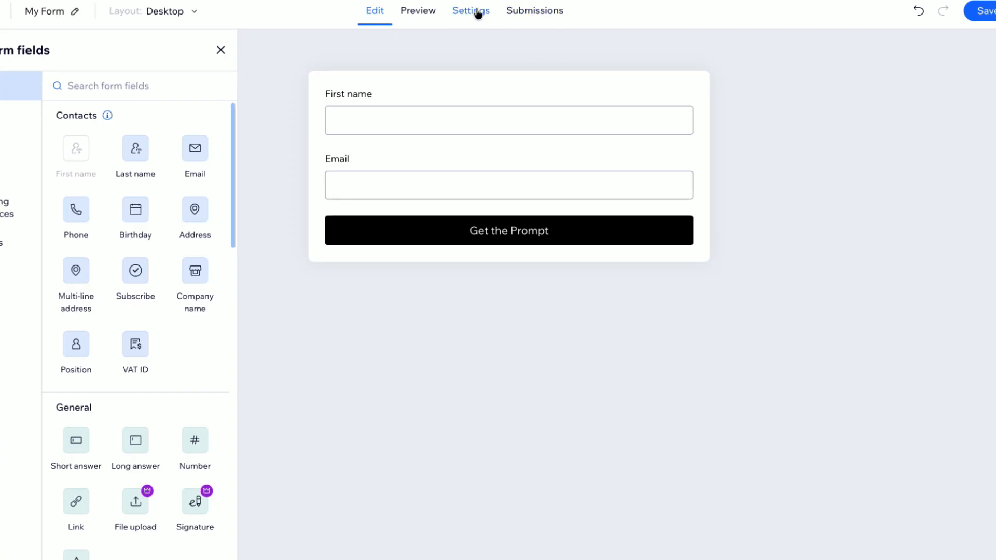
{"action": "left_click", "coordinate": [478, 13]}
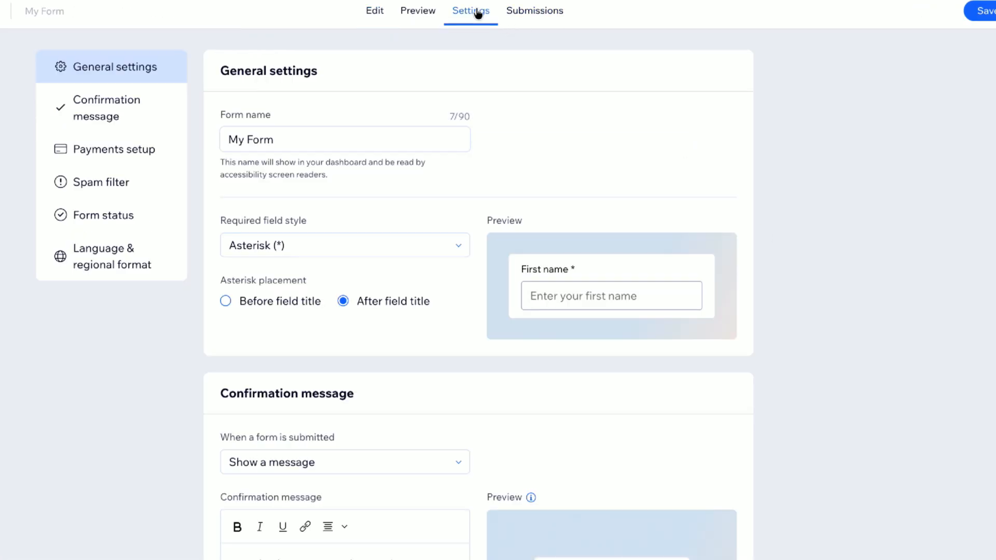
{"action": "type", "text": "Lead Magnet"}
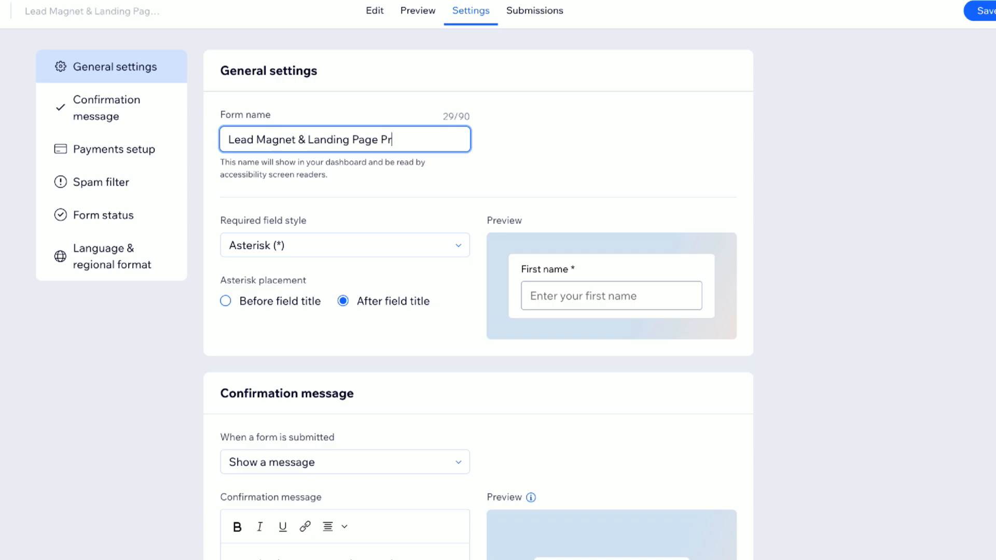
{"action": "left_click", "coordinate": [552, 162]}
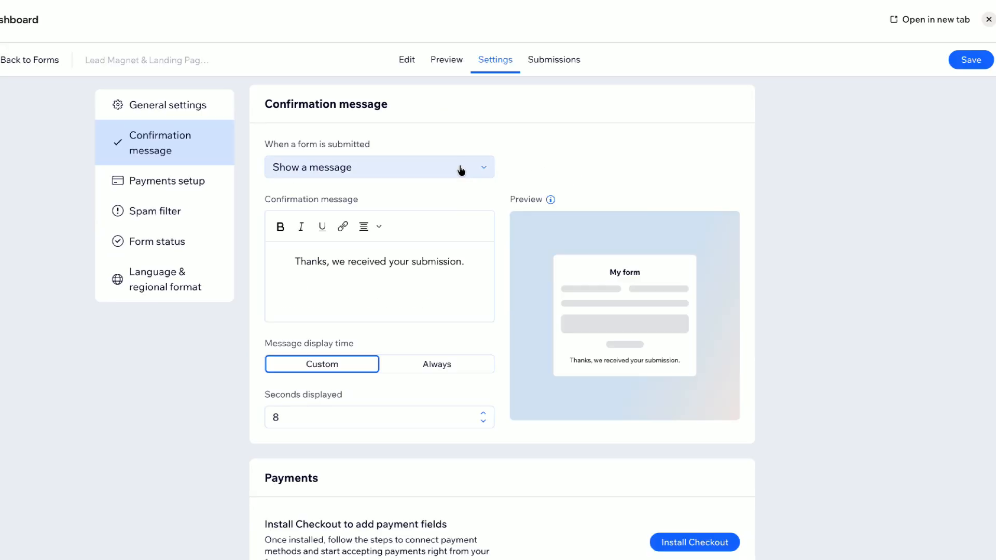
Step: Review the form's after-submission options and its submissions view, and save the form
{"action": "left_click", "coordinate": [483, 167]}
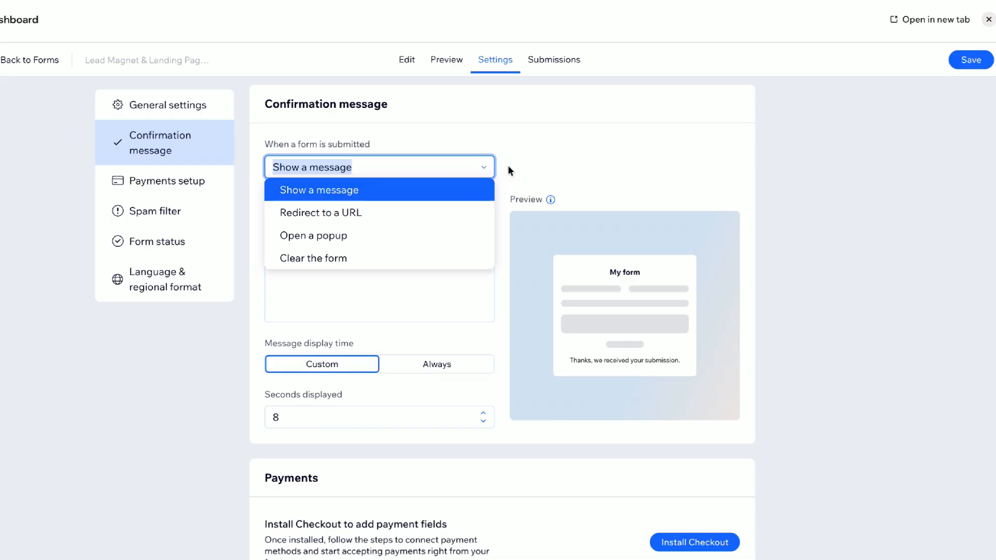
{"action": "left_click", "coordinate": [544, 171]}
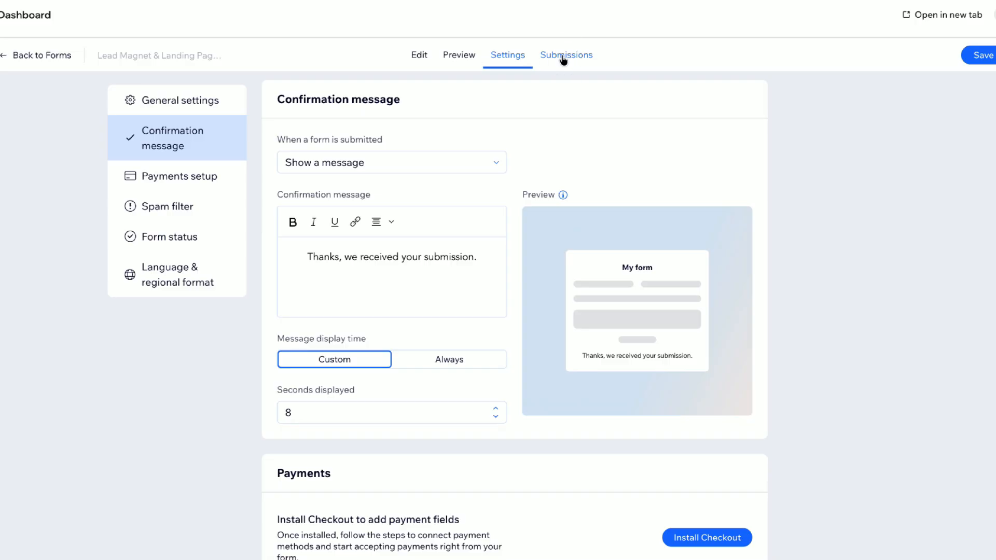
{"action": "left_click", "coordinate": [563, 60]}
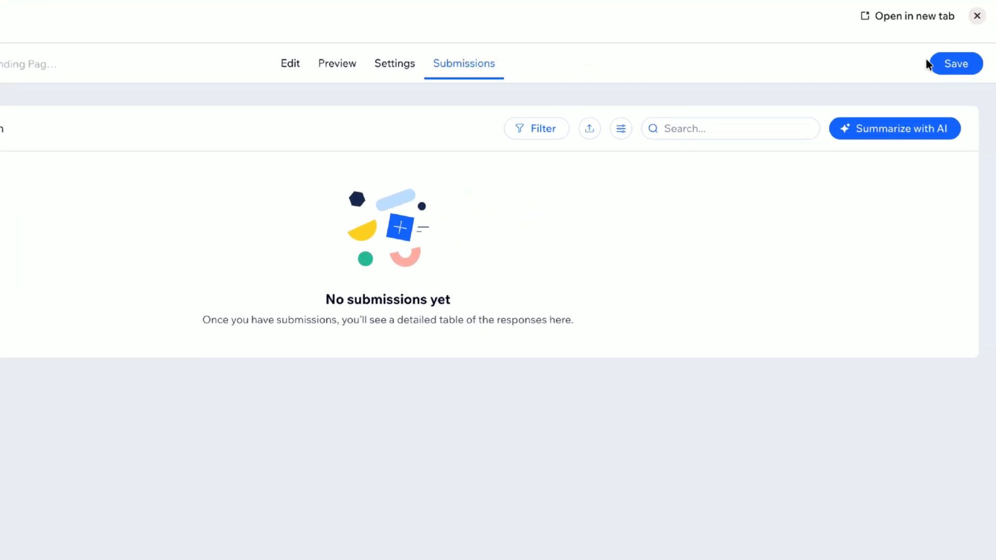
{"action": "left_click", "coordinate": [987, 69]}
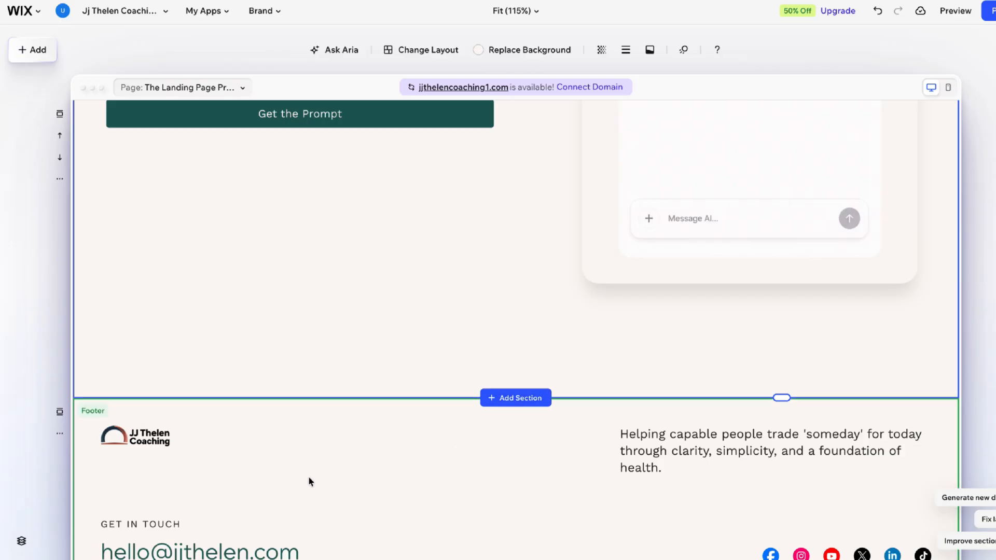
Step: Open the additional actions for the landing page's footer section
{"action": "scroll", "coordinate": [309, 481], "scroll_direction": "down", "scroll_amount": 2}
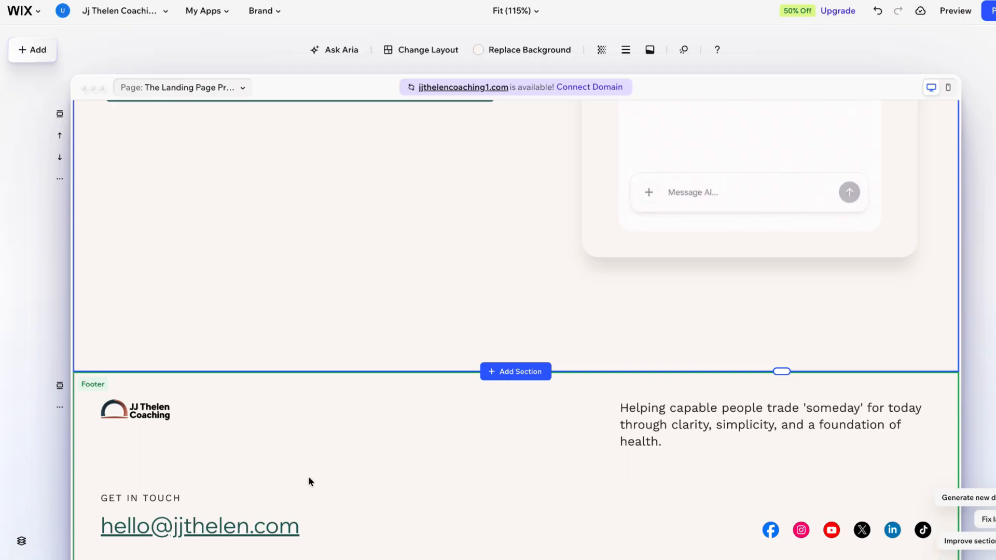
{"action": "left_click", "coordinate": [308, 478]}
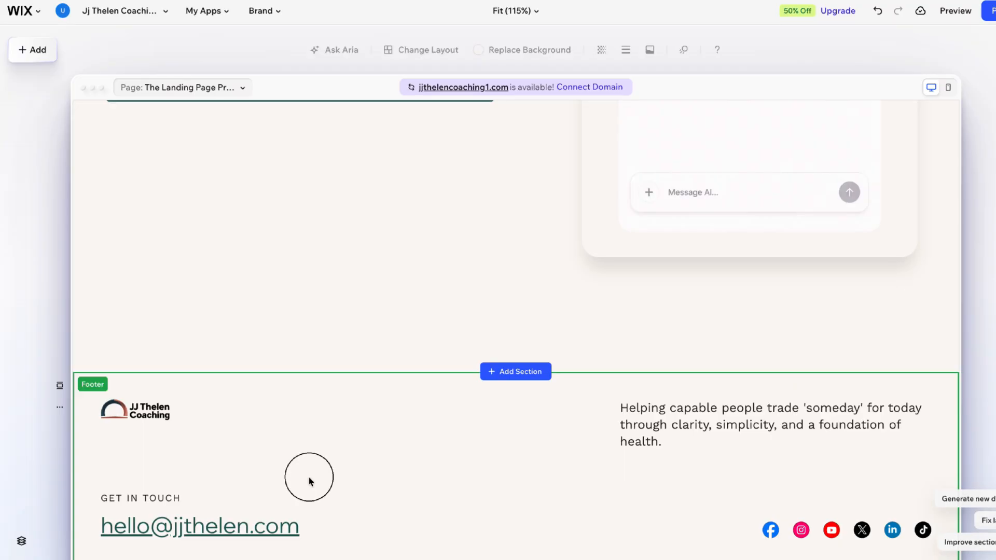
{"action": "left_click", "coordinate": [61, 410]}
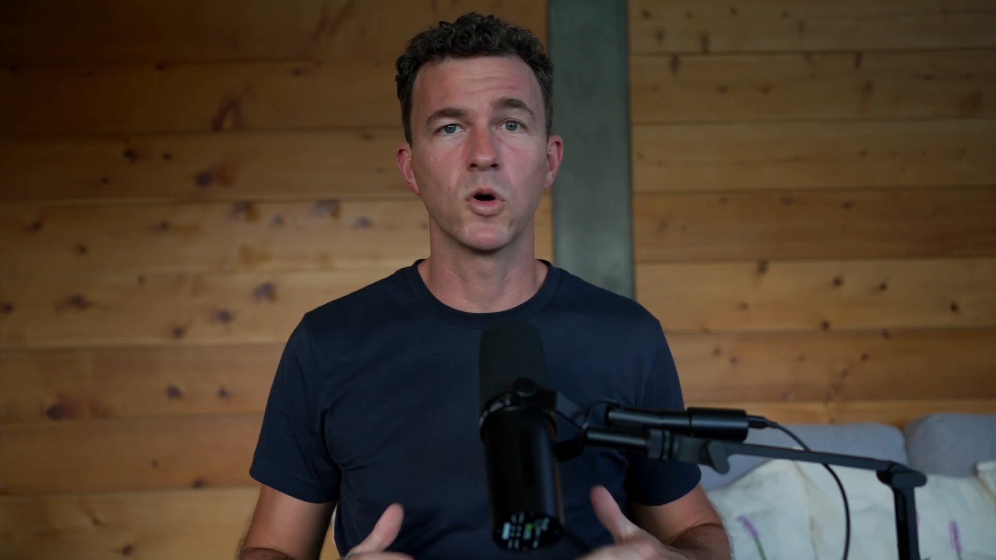